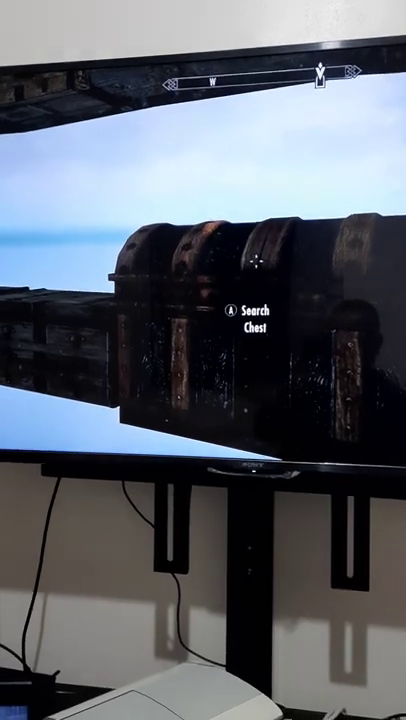
key(e)
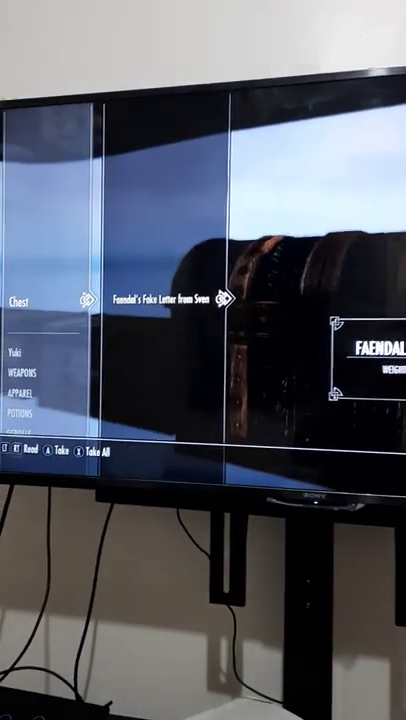